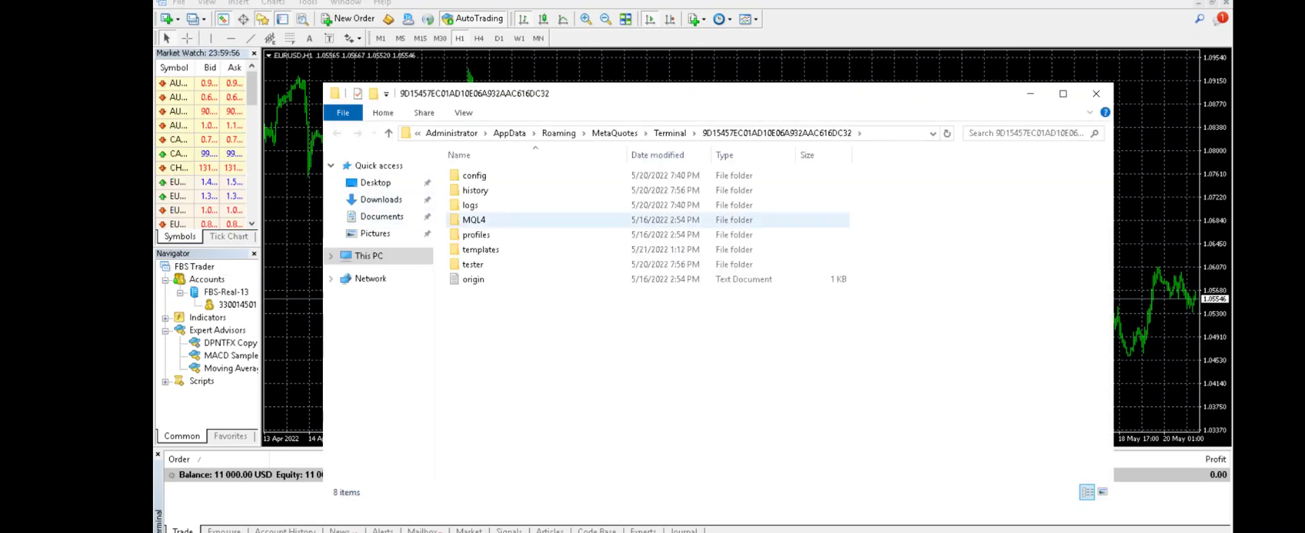
Browse into MQL4\Experts and confirm DPNTFX Copy-Trade Receiver.ex4 is there
double_click(474, 220)
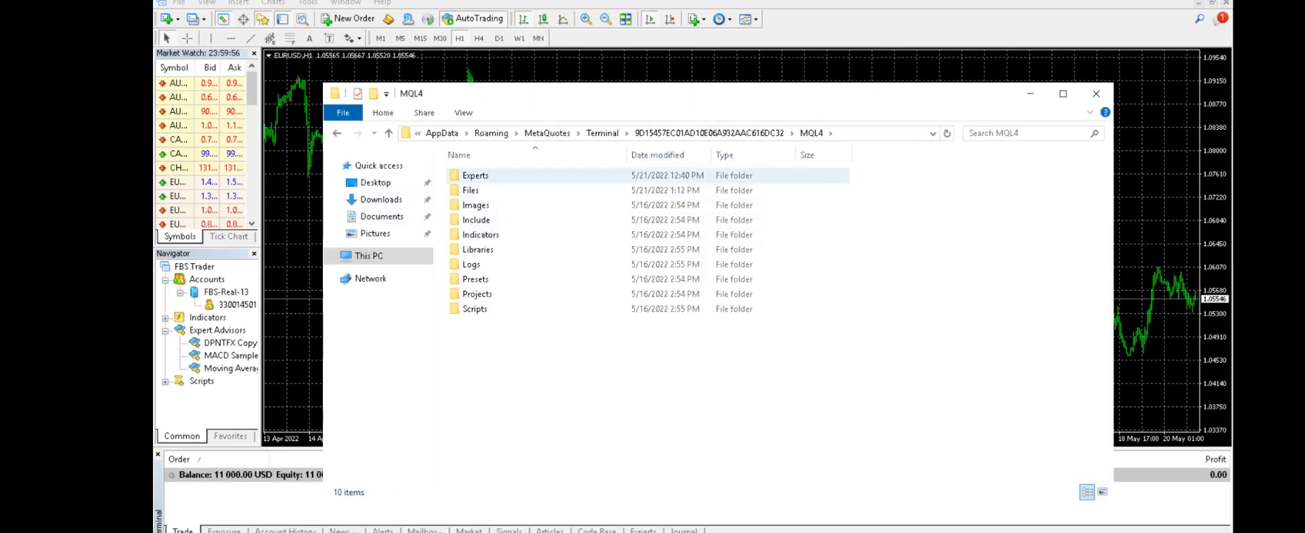
double_click(475, 175)
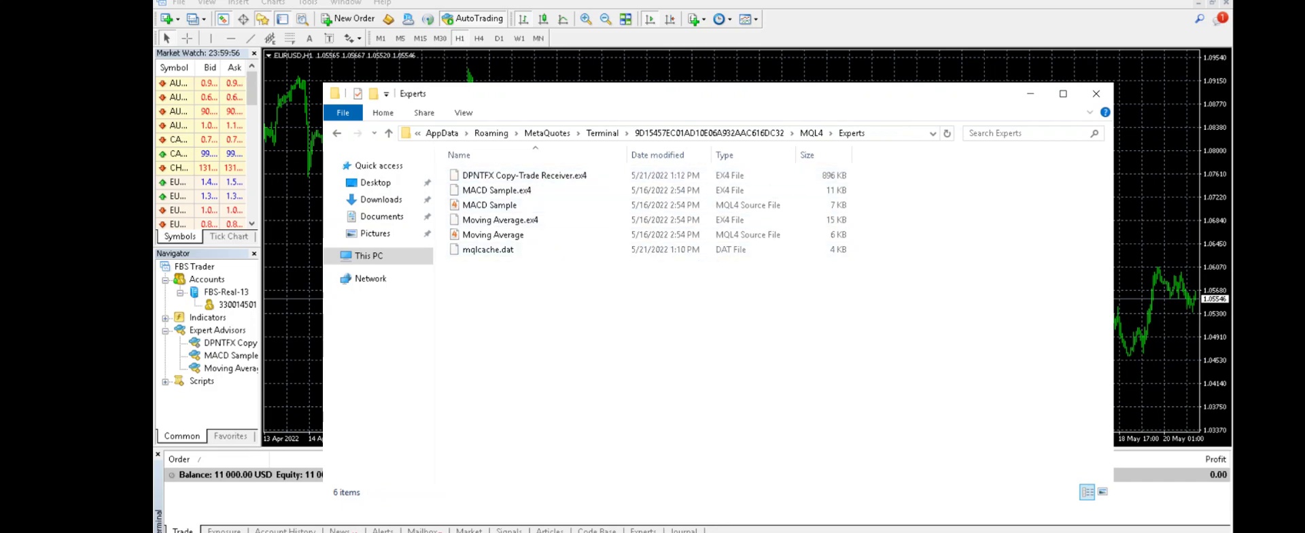
Close the Explorer window and refresh the Expert Advisors list in the Navigator
click(1096, 93)
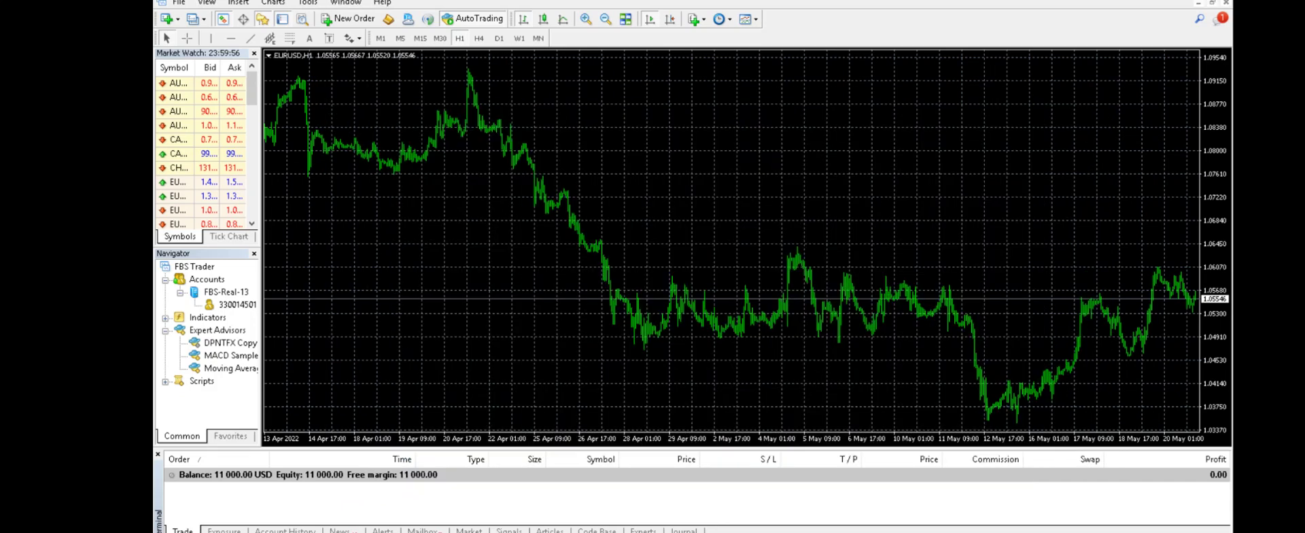
right_click(200, 329)
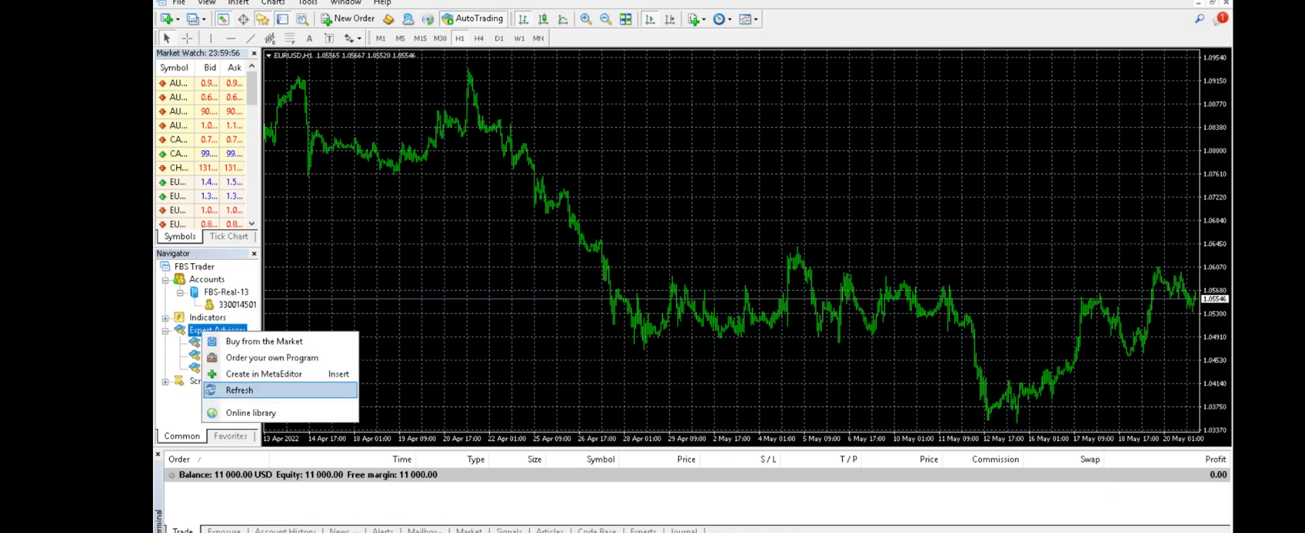
click(224, 390)
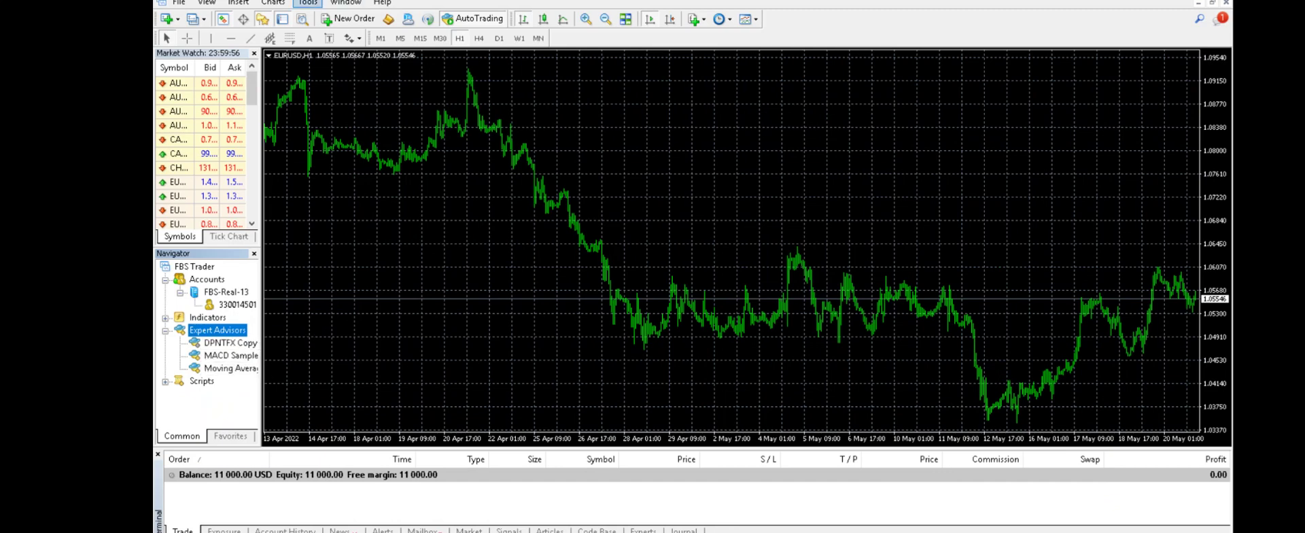
In Options > Expert Advisors, keep automated trading, DLL imports and WebRequest for the listed URLs enabled
click(307, 2)
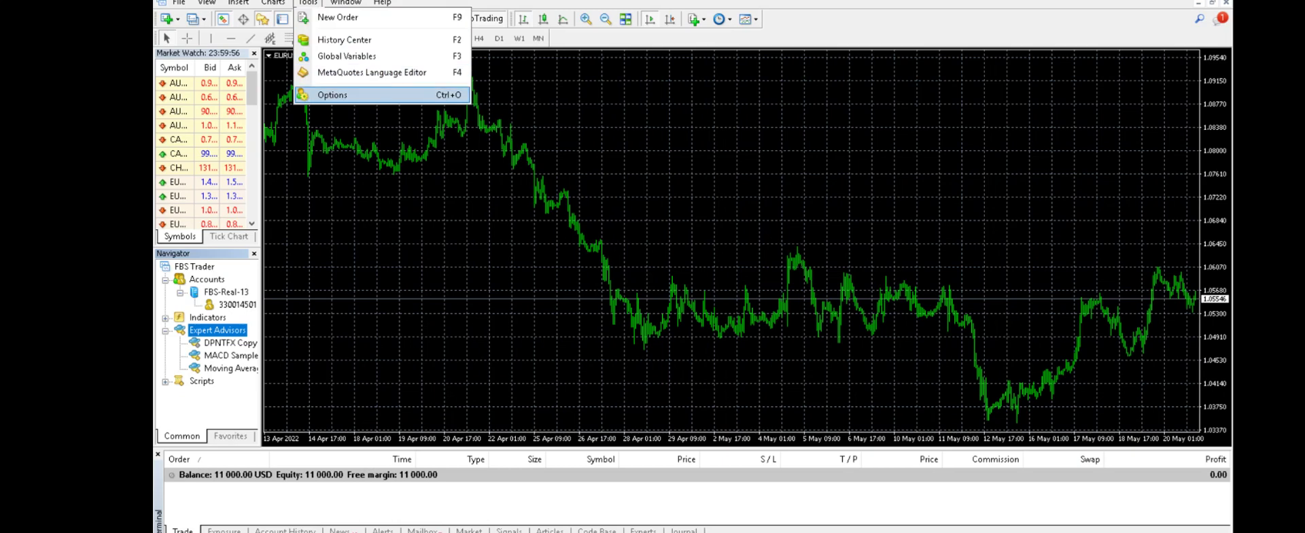
key(Return)
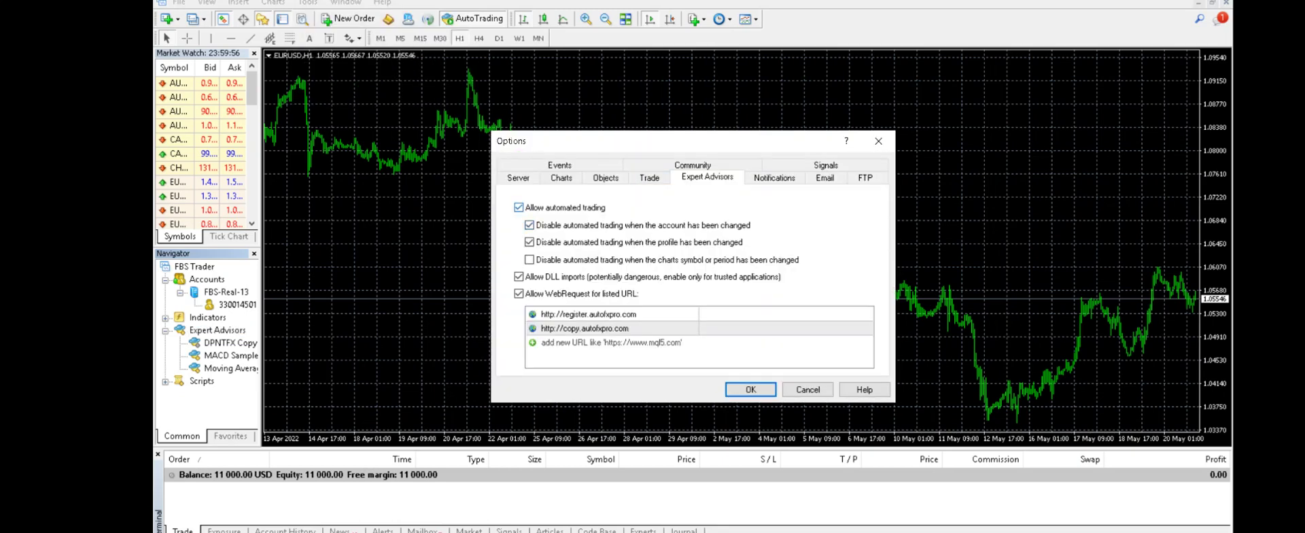
click(519, 207)
click(519, 277)
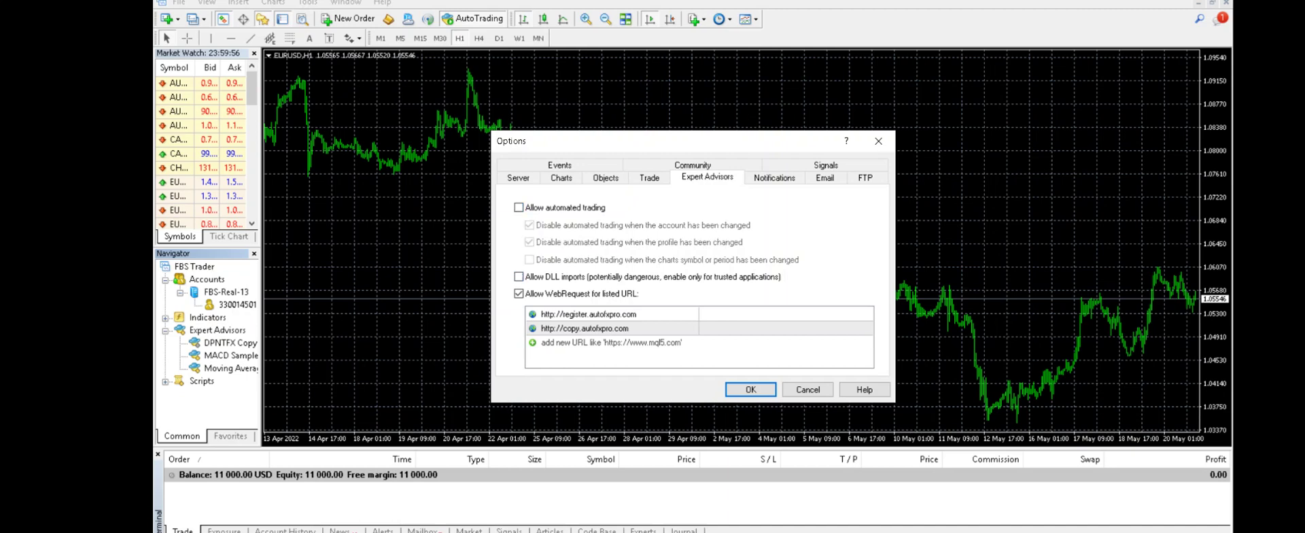
click(519, 207)
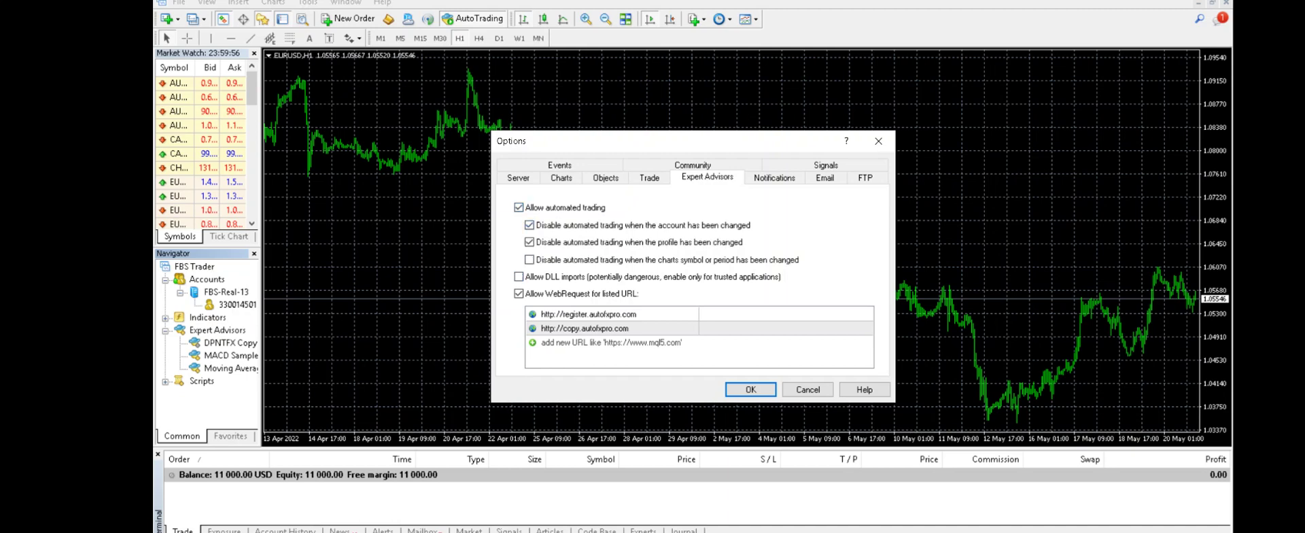
click(519, 276)
click(519, 294)
click(518, 294)
key(Return)
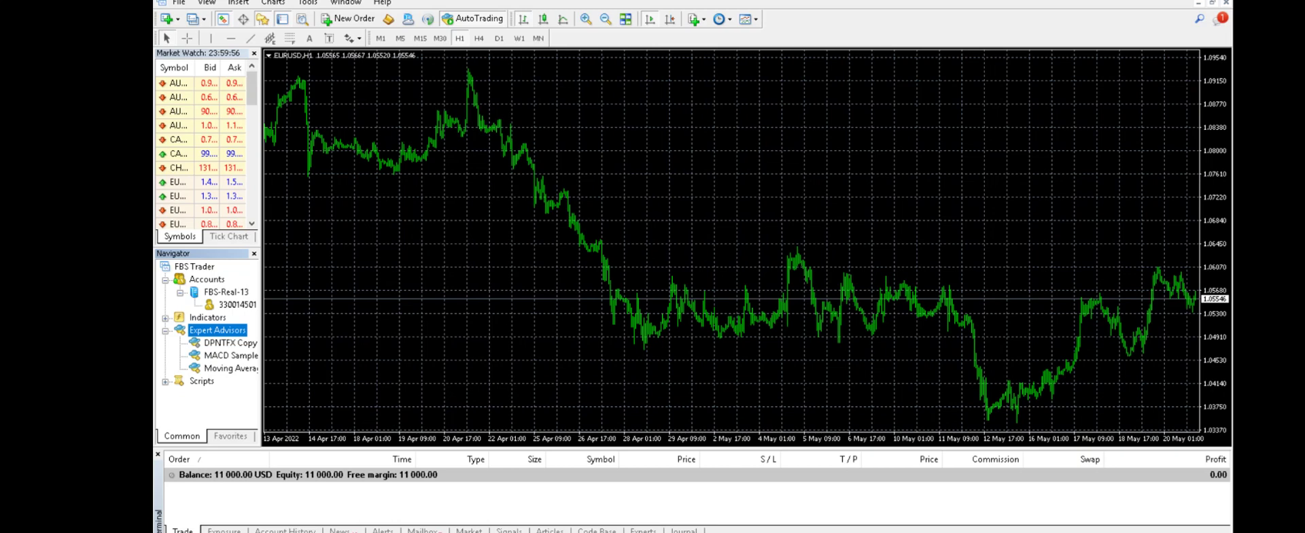
Attach DPNTFX Copy-Trade Receiver to the EURUSD H1 chart after reviewing its Common and Inputs tabs
click(228, 343)
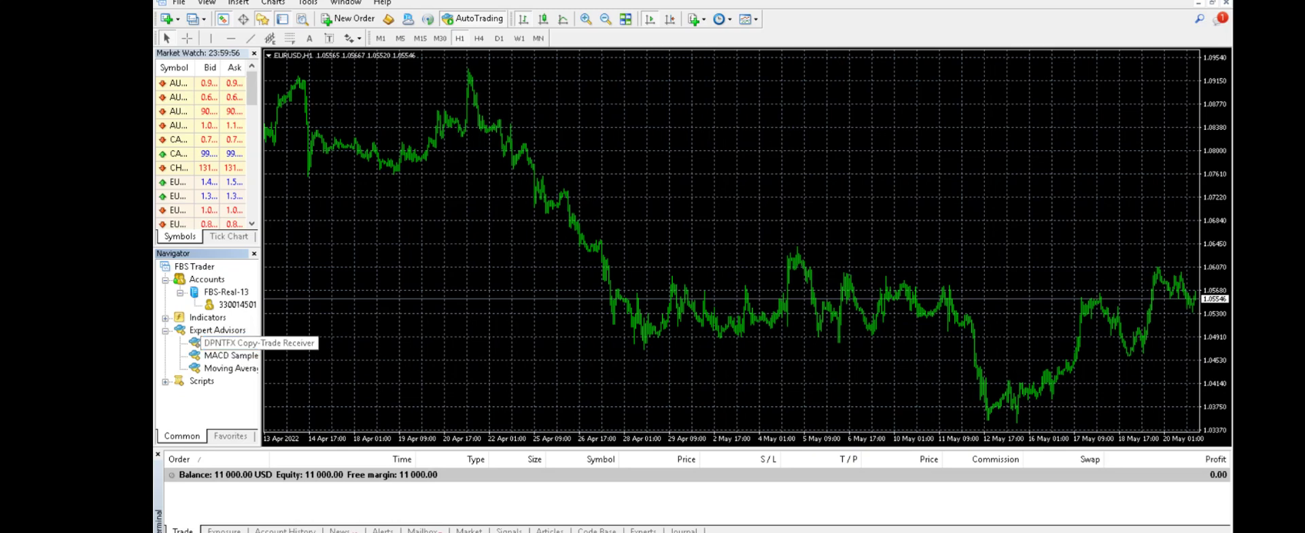
key(Return)
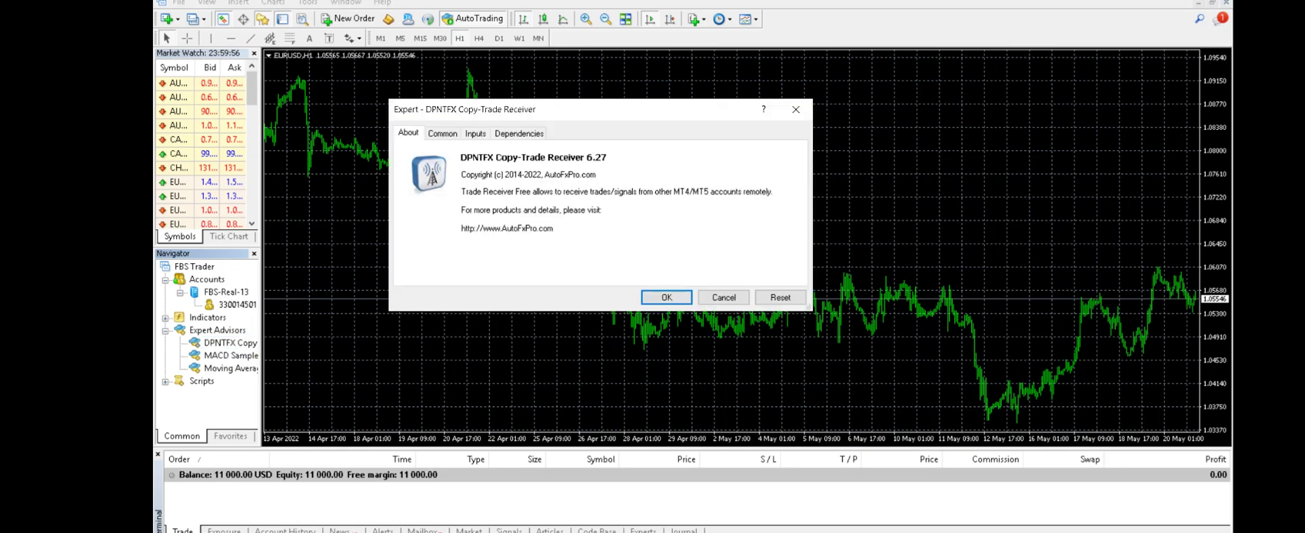
key(ctrl+Tab)
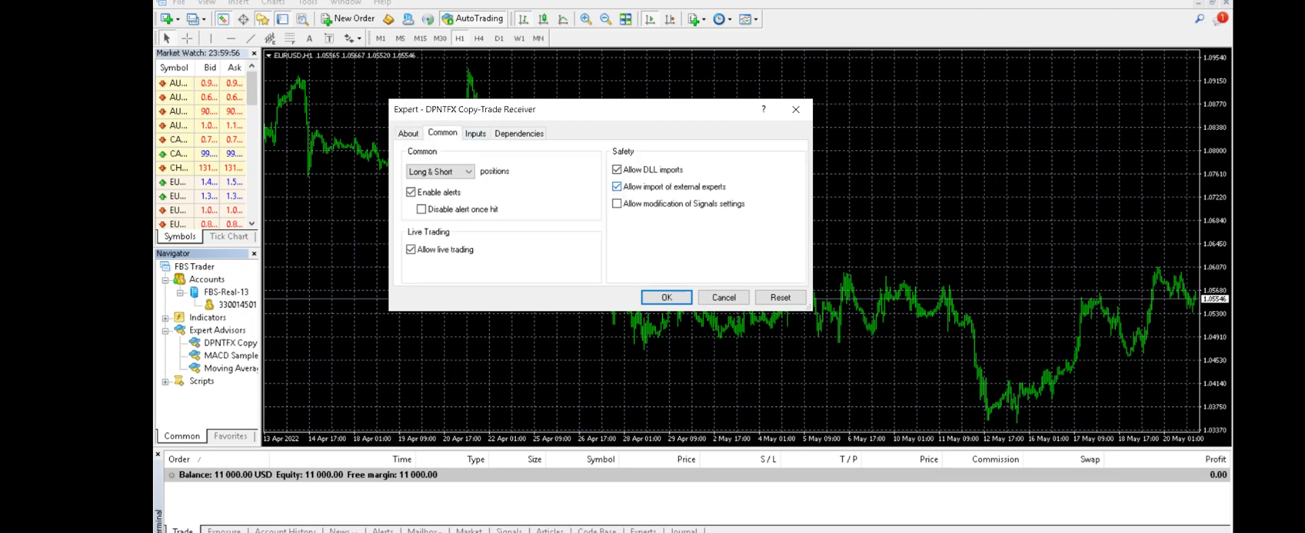
key(ctrl+Tab)
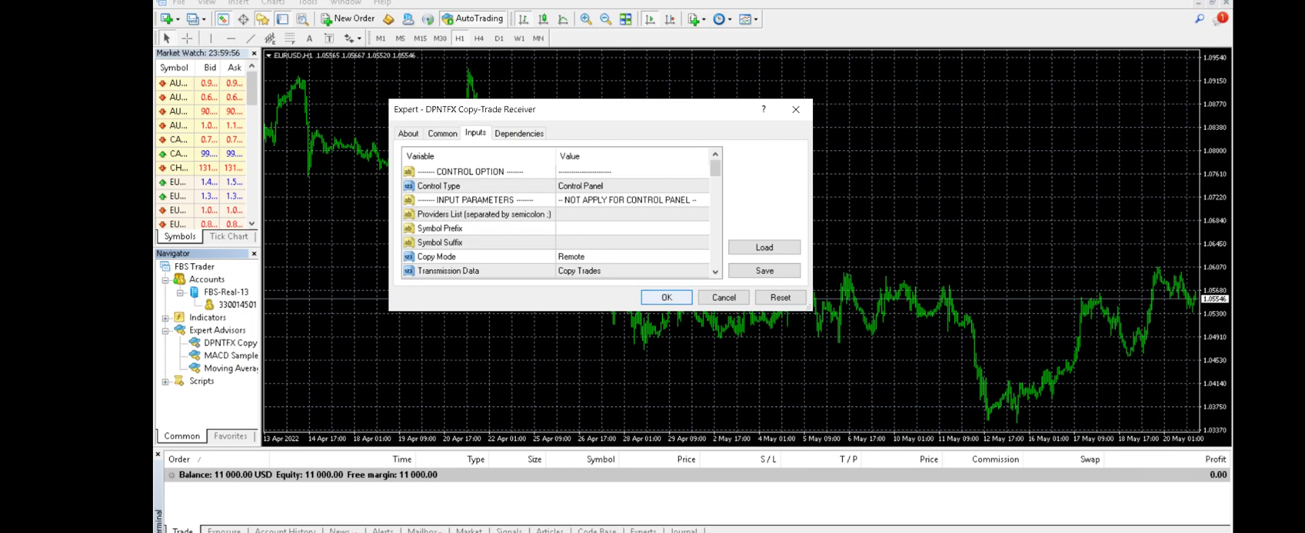
key(Return)
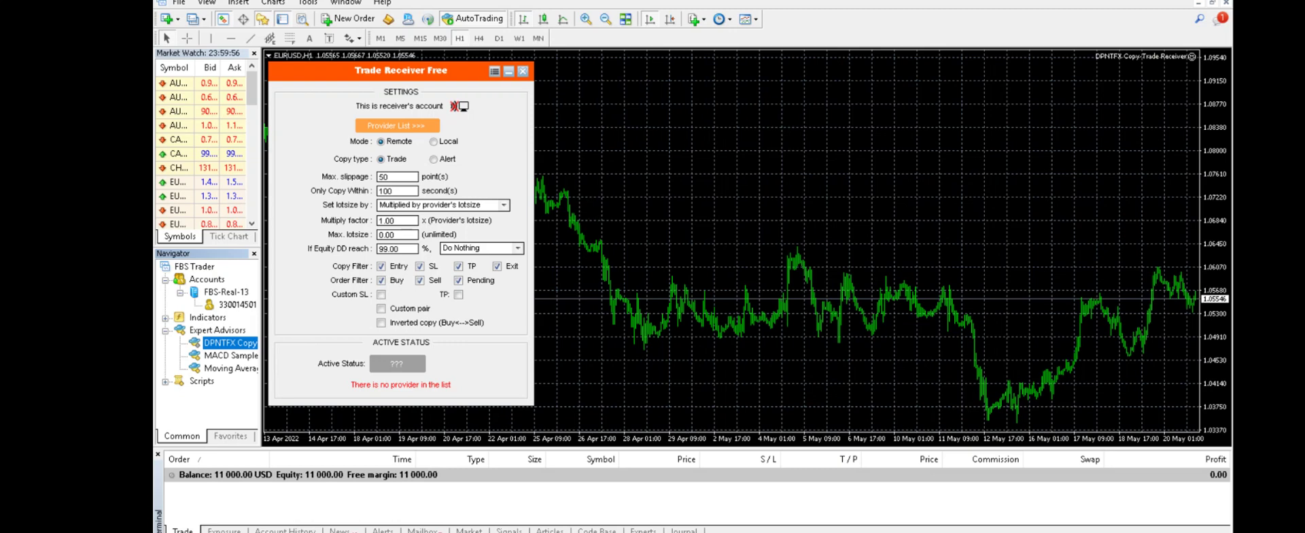
click(389, 176)
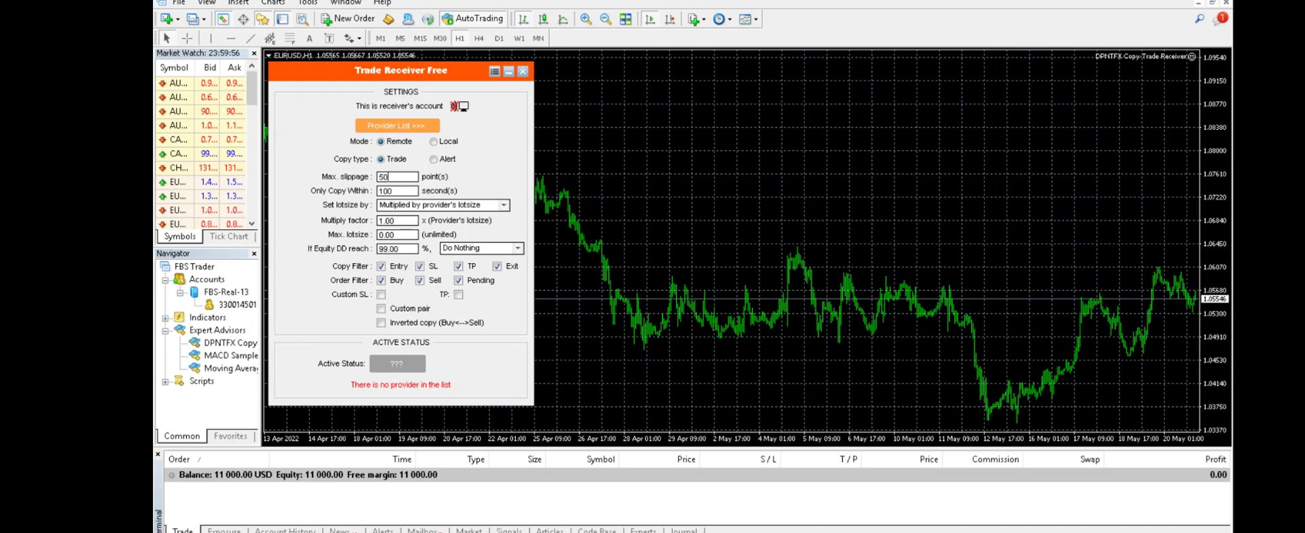
key(BackSpace)
key(BackSpace)
text(50)
drag(393, 191, 379, 191)
text(1)
click(504, 204)
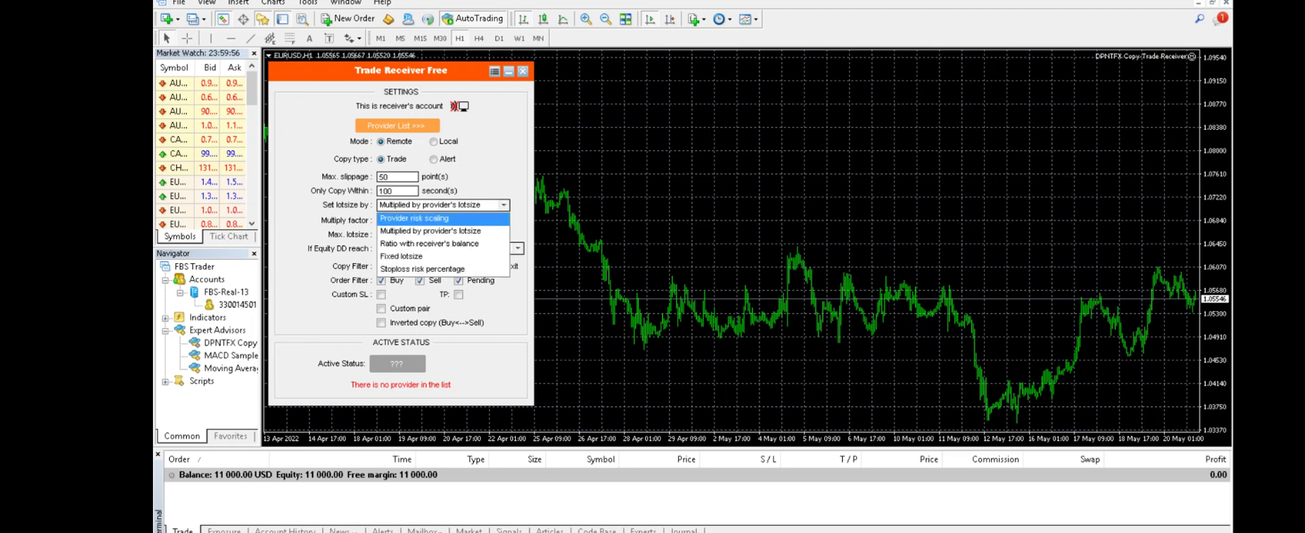
click(408, 218)
click(504, 205)
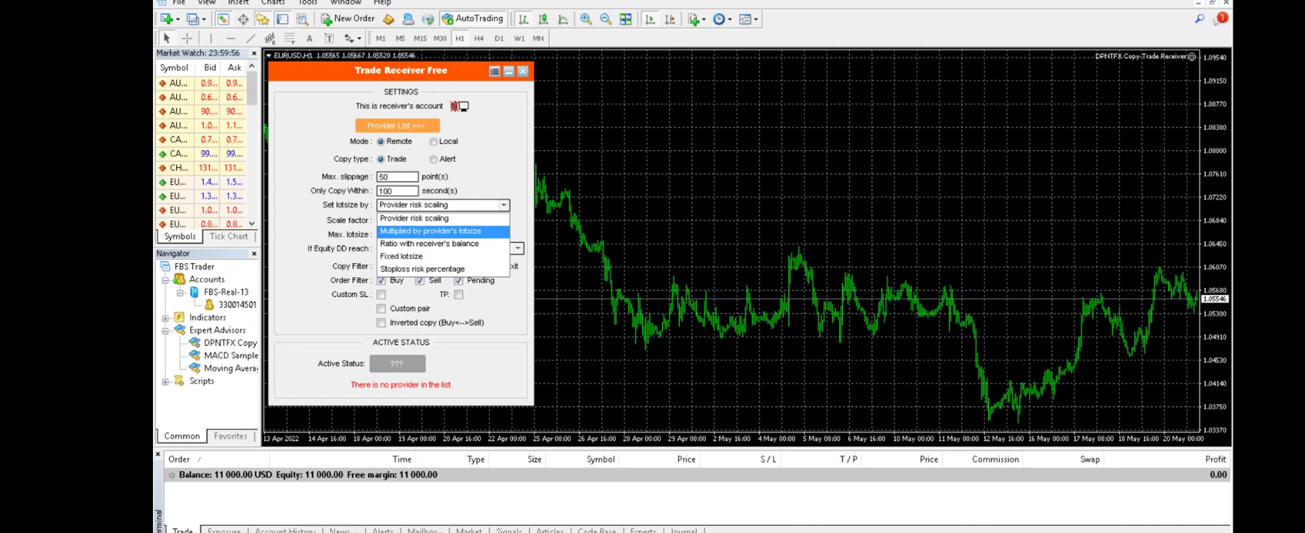
key(Return)
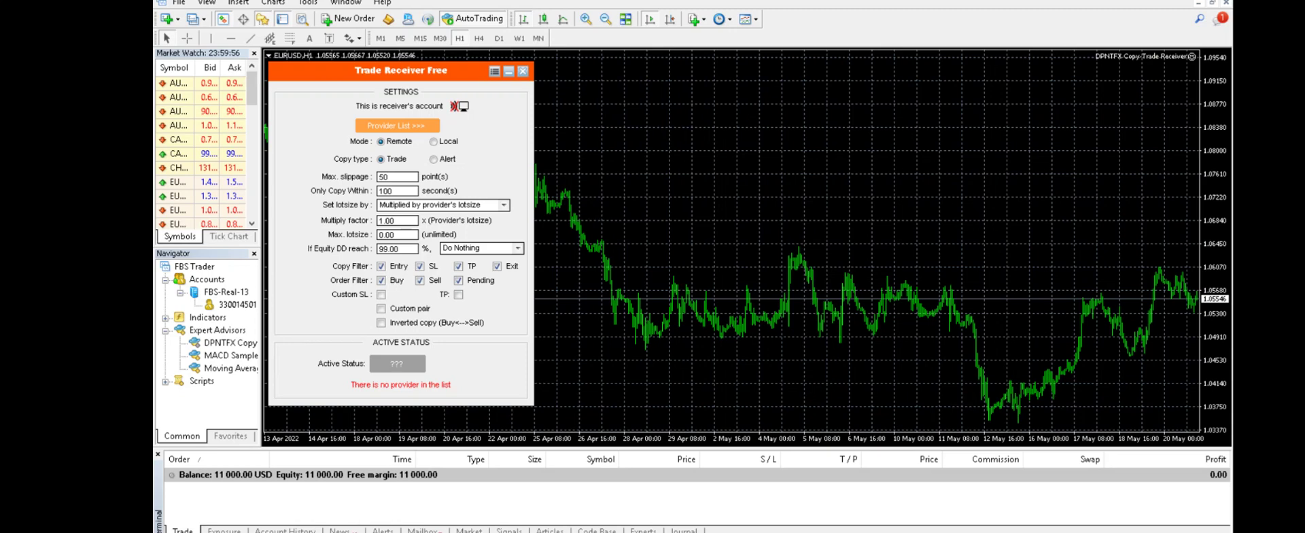
Copy the sample provider account number from the Notepad notes and switch back to MetaTrader
key(alt+Tab)
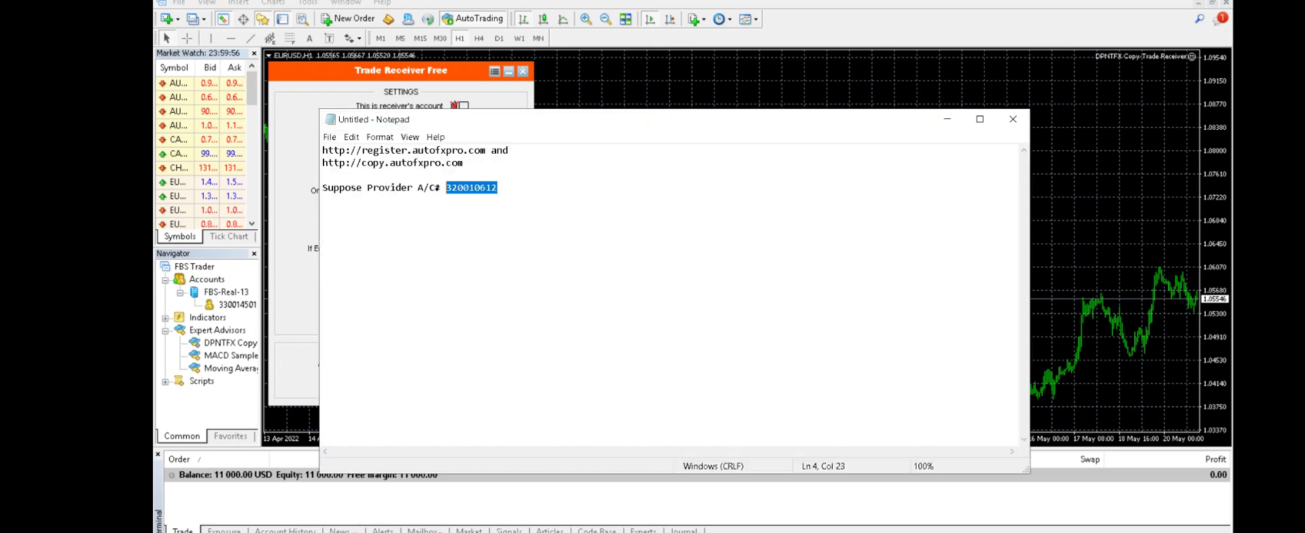
right_click(313, 188)
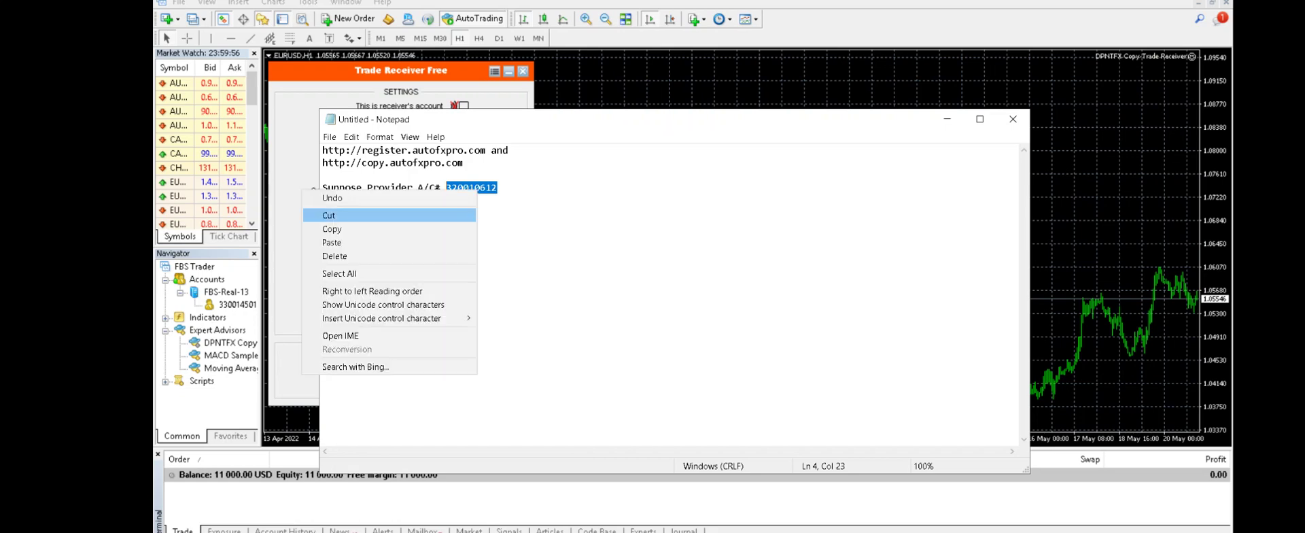
key(Down)
key(Return)
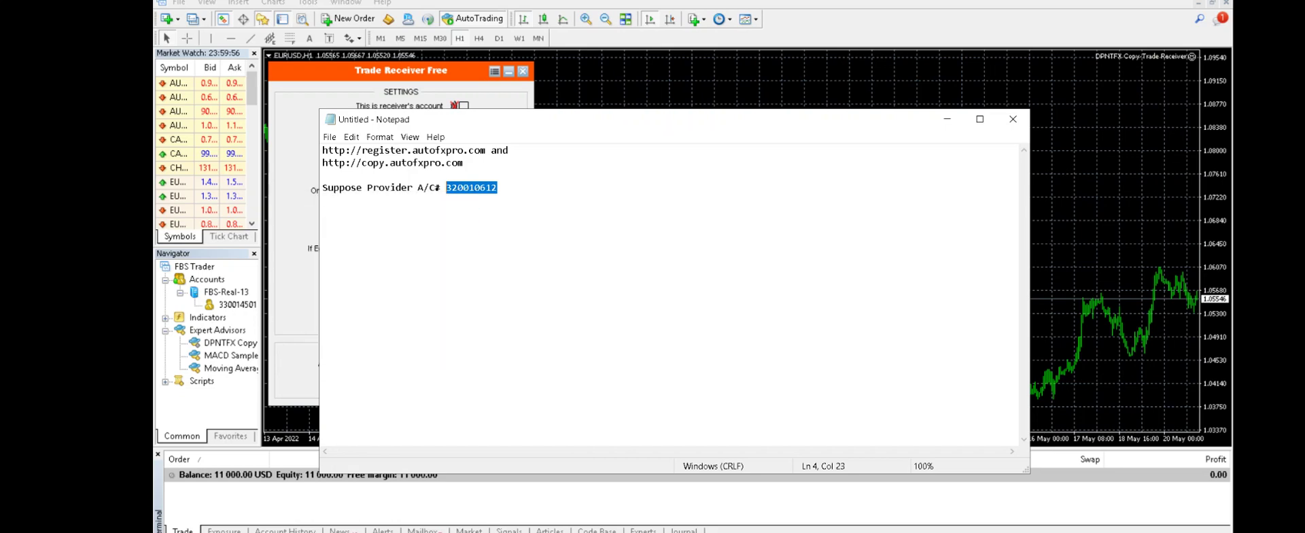
key(alt+Tab)
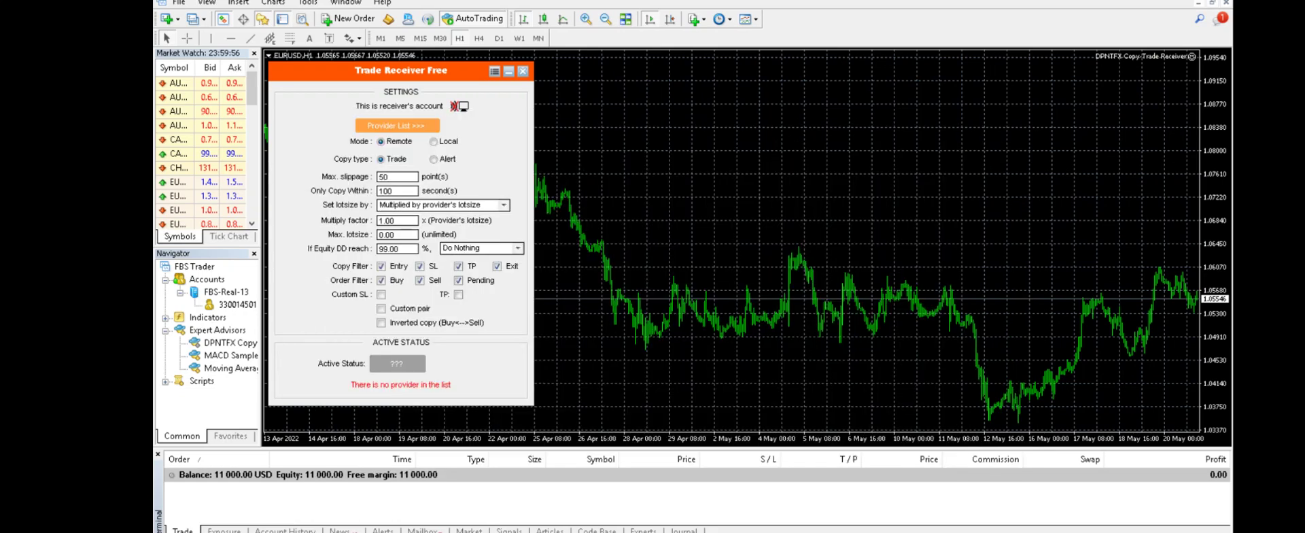
Add the pasted provider account to the Provider List with its default description and confirm saving
click(397, 125)
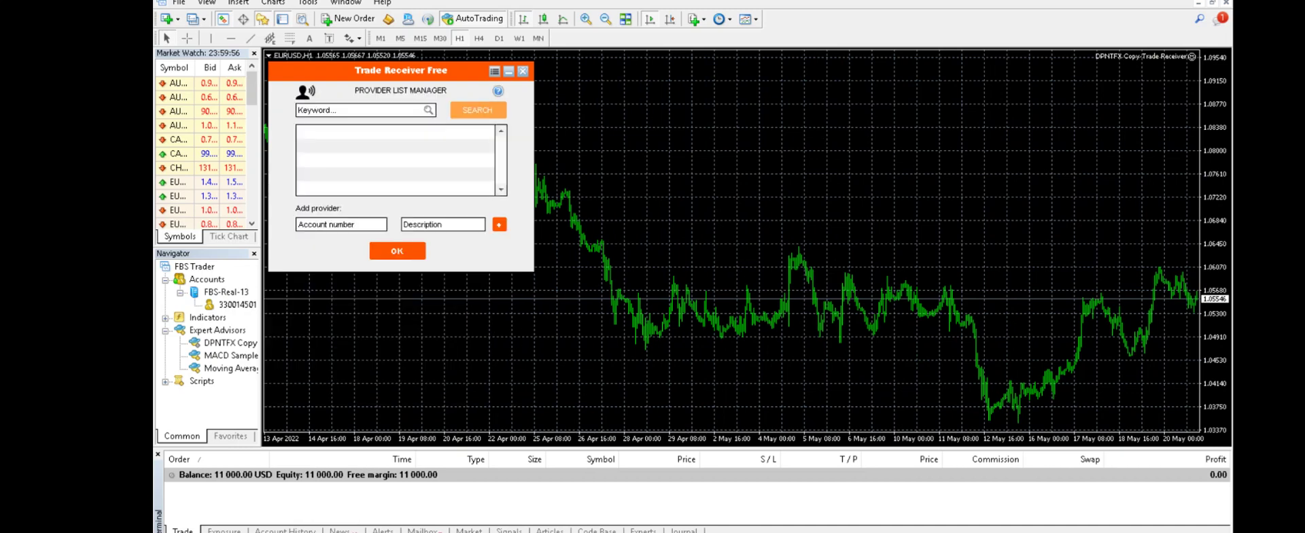
click(341, 223)
key(BackSpace)
key(BackSpace)
key(BackSpace)
key(BackSpace)
key(BackSpace)
key(BackSpace)
key(BackSpace)
key(BackSpace)
key(BackSpace)
key(BackSpace)
key(BackSpace)
key(BackSpace)
key(BackSpace)
key(BackSpace)
text(320010612)
click(443, 224)
key(shift+Left)
key(shift+Left)
key(shift+Left)
key(shift+Left)
key(shift+Left)
key(shift+Left)
key(shift+Left)
key(shift+Left)
key(shift+Left)
key(shift+Left)
key(shift+Left)
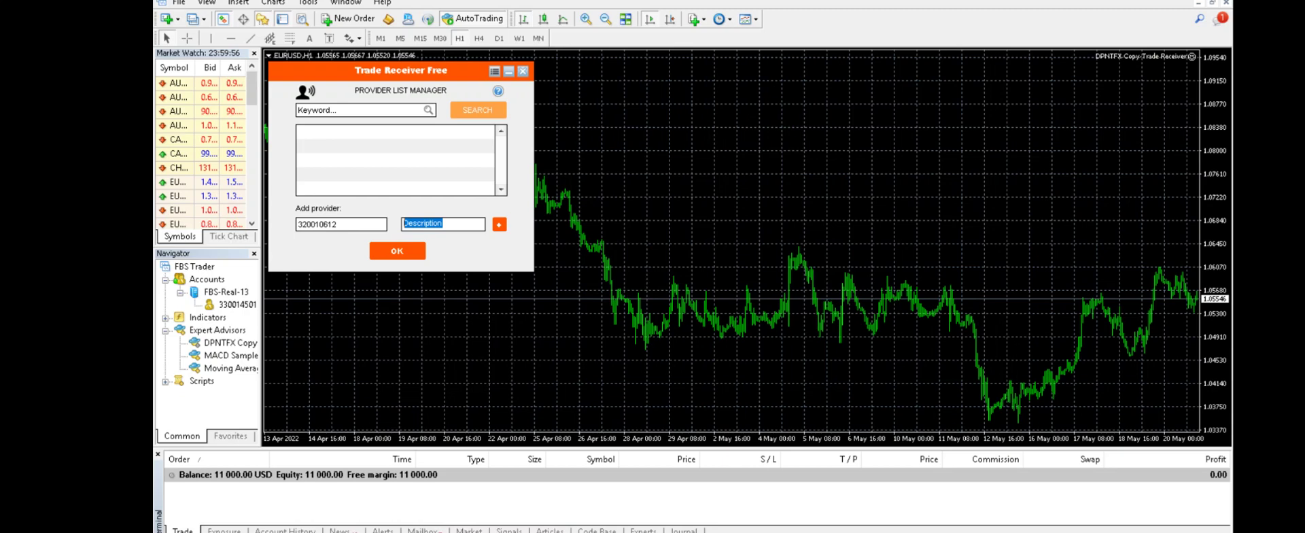
key(Return)
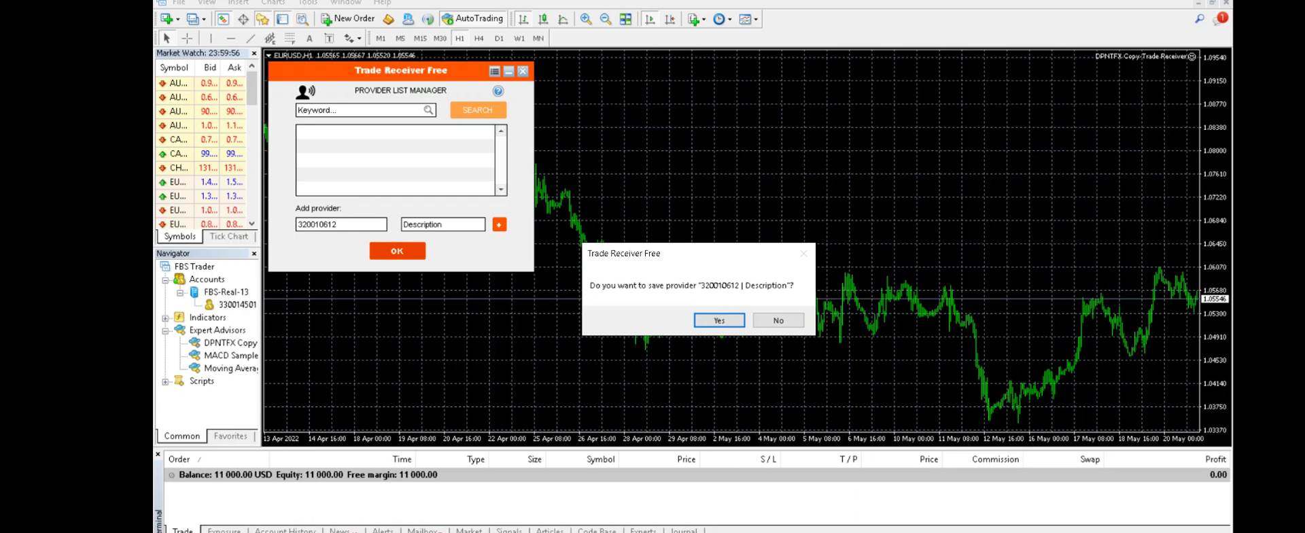
key(Return)
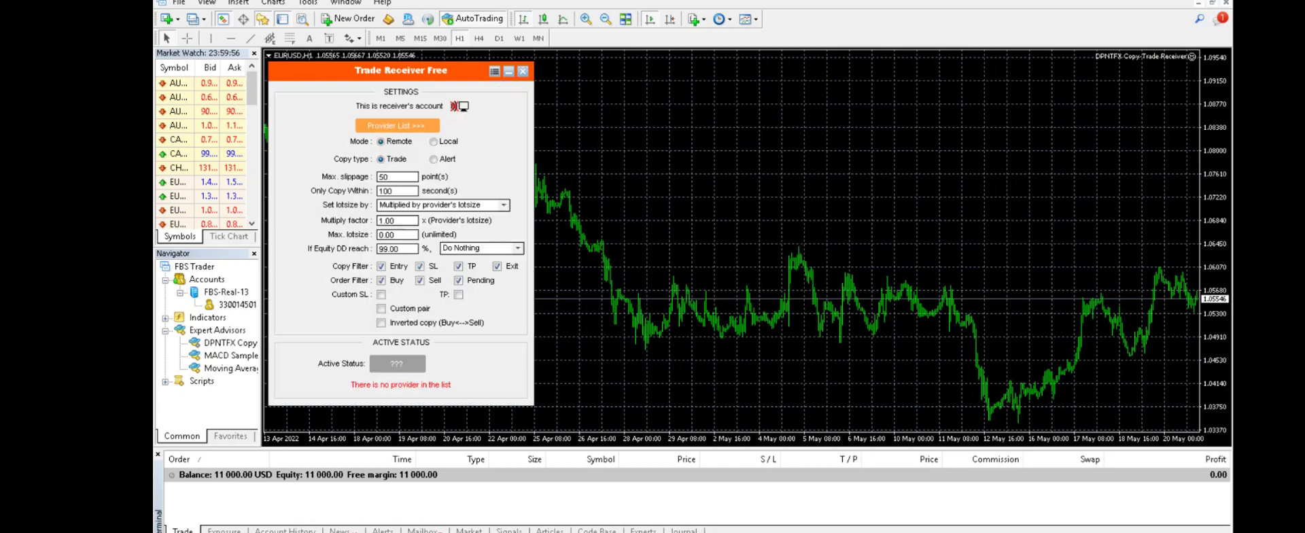